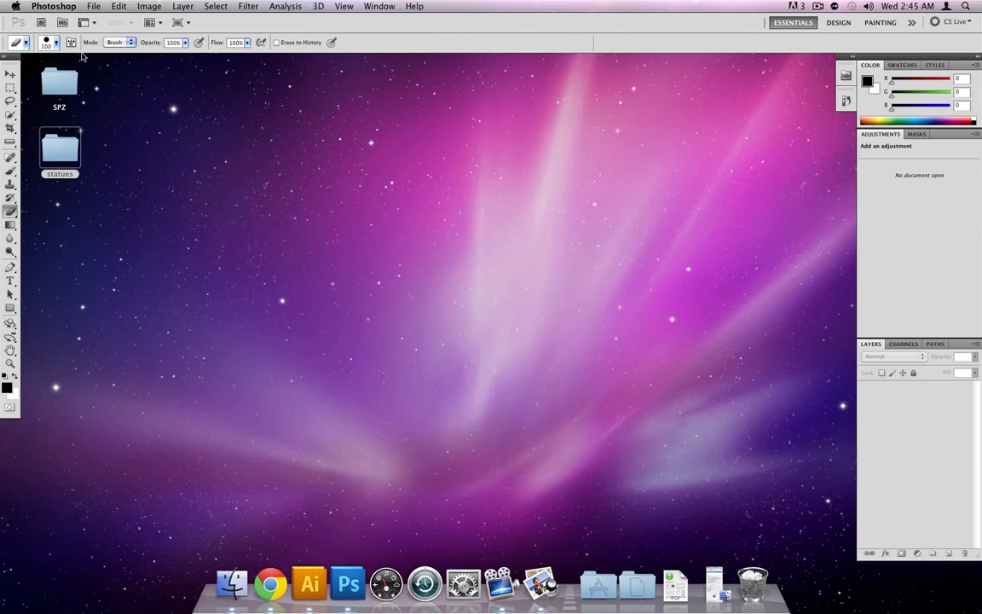
- Open the image statue1.jpg from the statues folder
{"action": "left_click", "coordinate": [94, 7]}
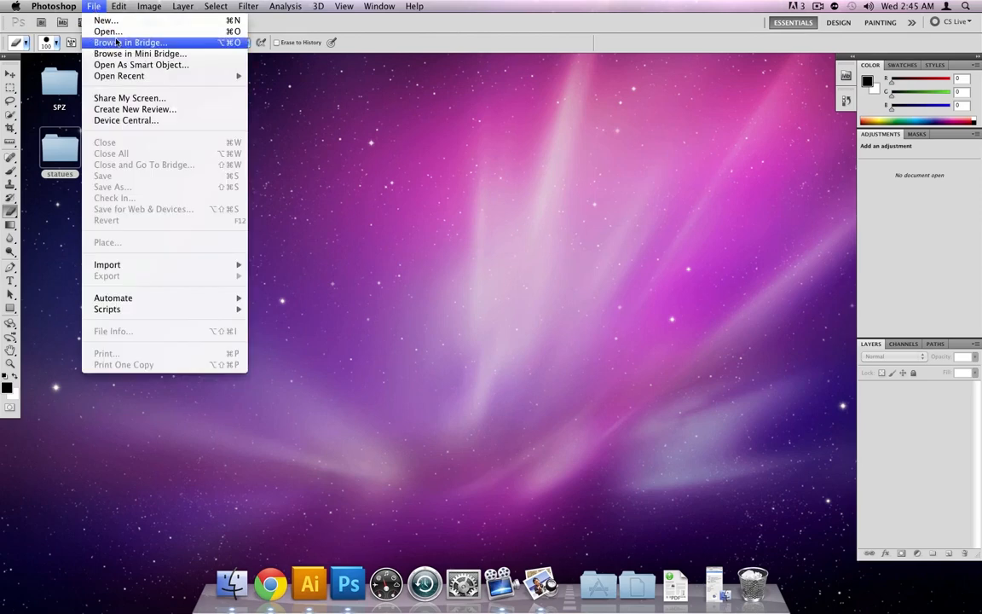
{"action": "left_click", "coordinate": [115, 33]}
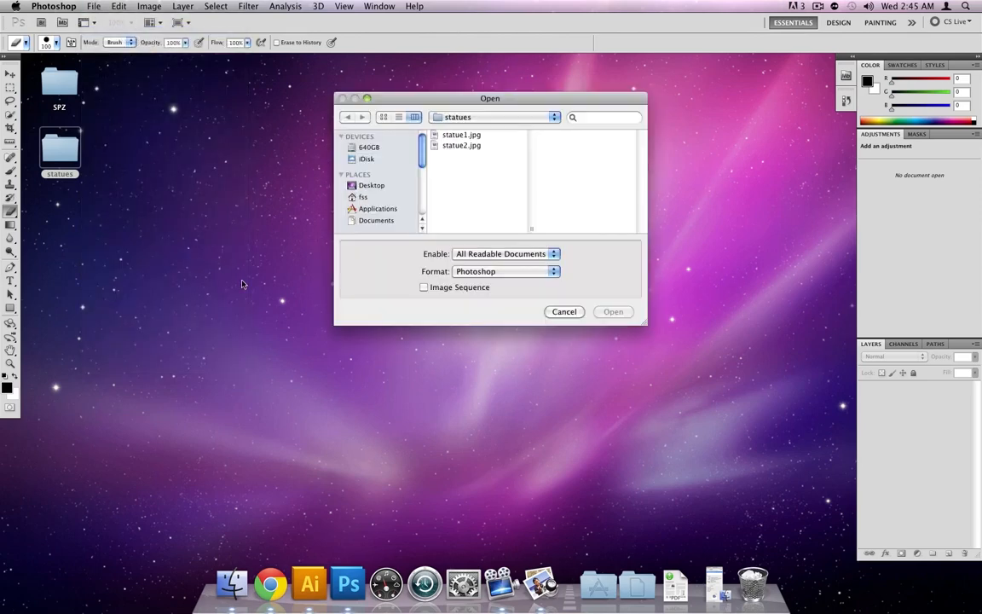
{"action": "double_click", "coordinate": [464, 135]}
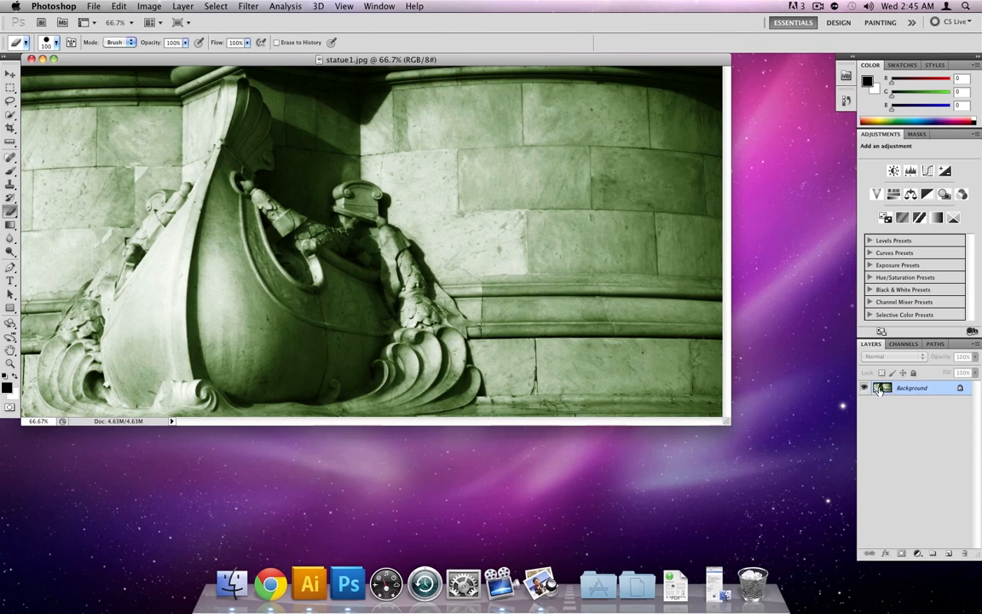
- Convert the locked Background into a regular layer named "lod"
{"action": "double_click", "coordinate": [929, 388]}
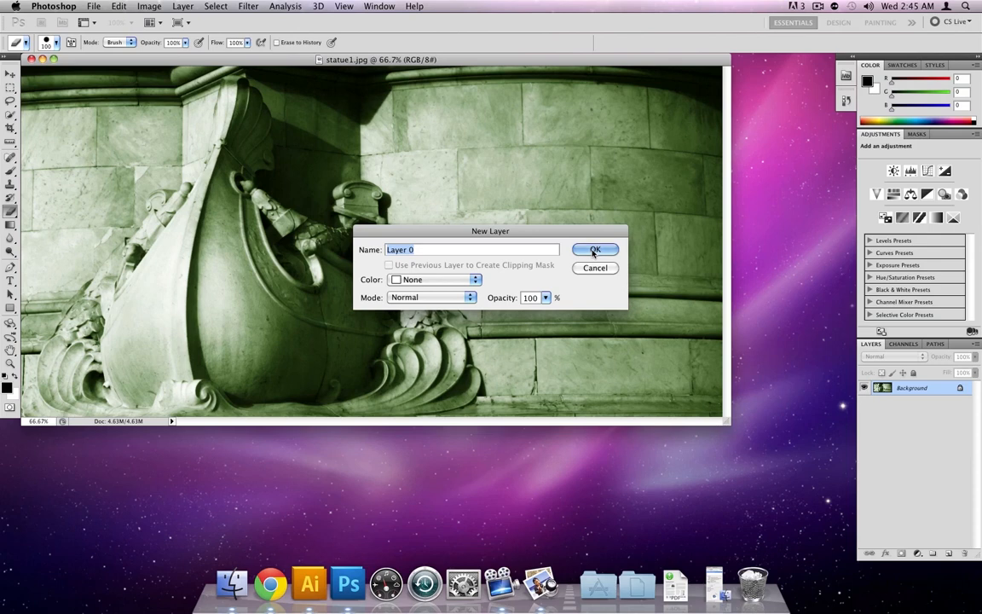
{"action": "type", "text": "lof"}
{"action": "key", "text": "BackSpace"}
{"action": "type", "text": "d"}
{"action": "key", "text": "Return"}
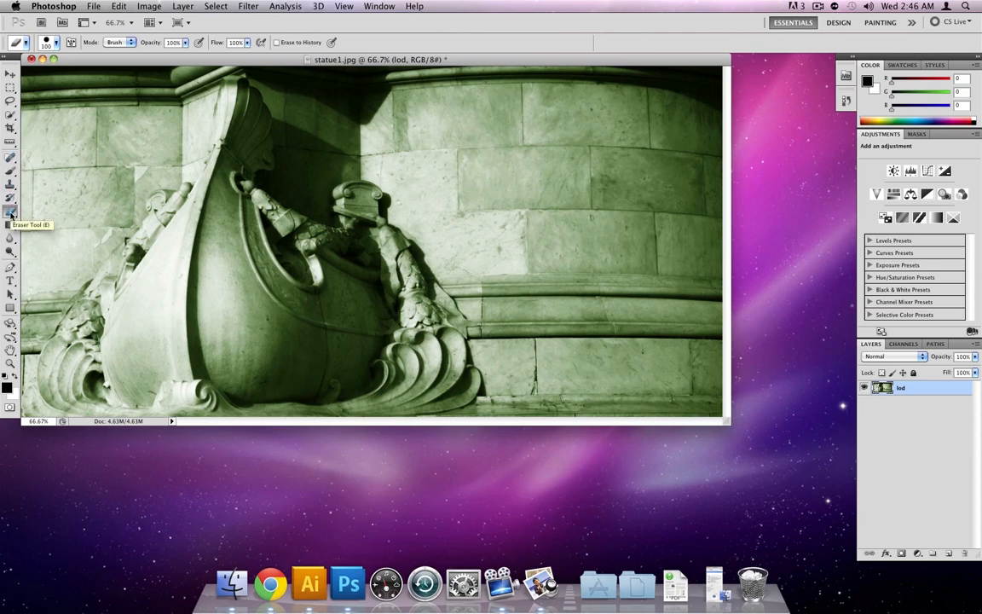
- Erase a patch of the wall beside the ship sculpture with the Eraser at a size of 139 px
{"action": "left_click", "coordinate": [54, 46]}
{"action": "left_click_drag", "start_coordinate": [70, 74], "coordinate": [83, 74]}
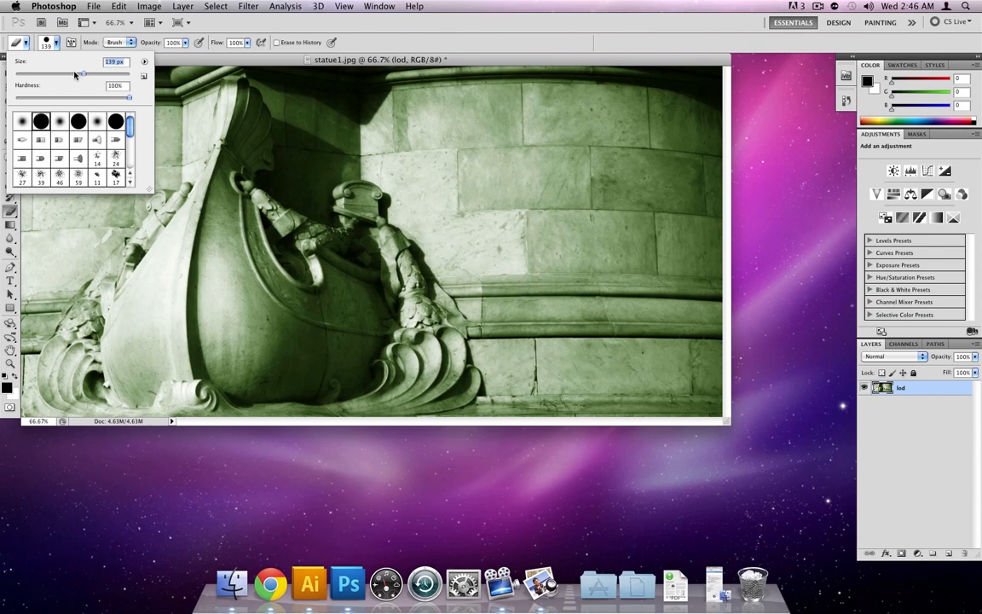
{"action": "mouse_move", "coordinate": [508, 136]}
{"action": "left_mouse_down"}
{"action": "mouse_move", "coordinate": [452, 160]}
{"action": "mouse_move", "coordinate": [541, 177]}
{"action": "mouse_move", "coordinate": [520, 197]}
{"action": "mouse_move", "coordinate": [415, 229]}
{"action": "mouse_move", "coordinate": [545, 249]}
{"action": "left_mouse_up"}
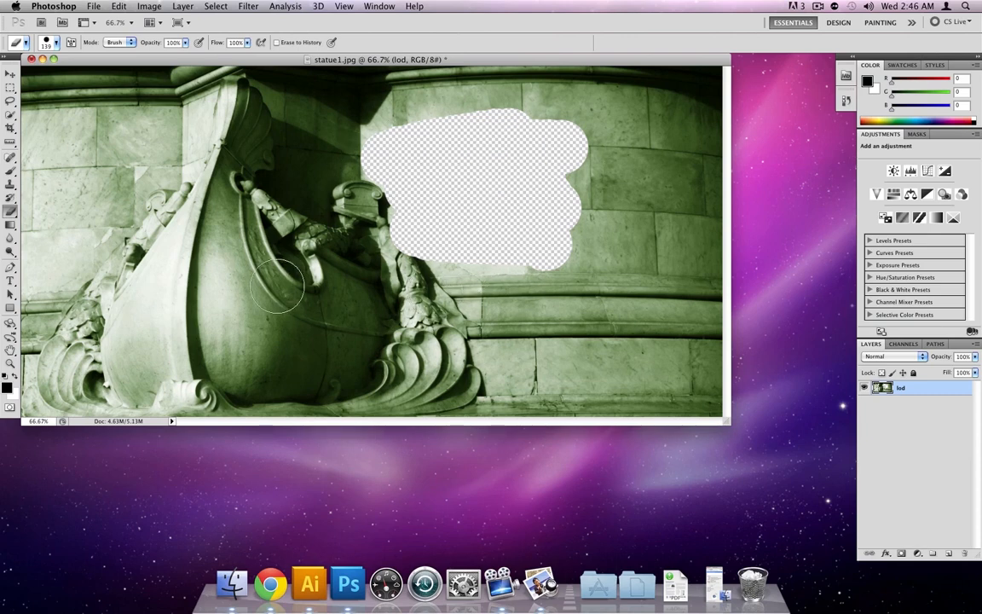
- Undo the eraser strokes on the wall
{"action": "left_click", "coordinate": [120, 7]}
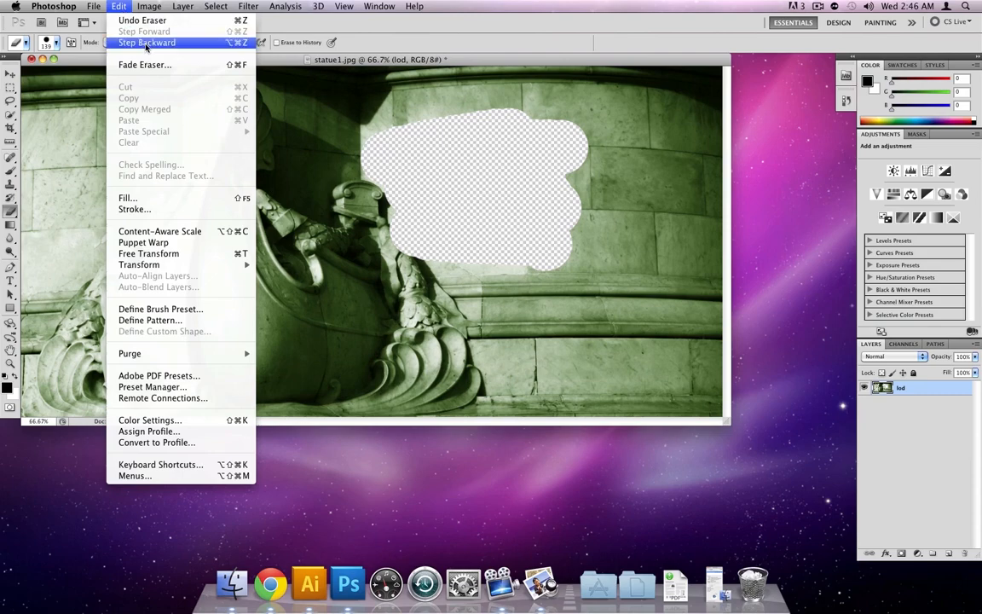
{"action": "left_click", "coordinate": [145, 43]}
{"action": "key", "text": "super+alt+z"}
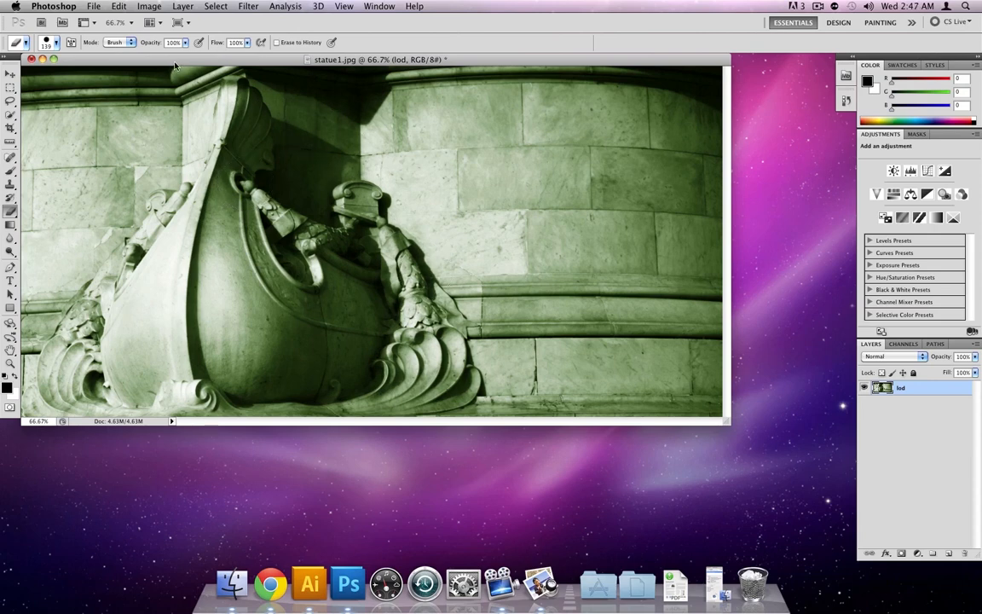
- Place statue2.jpg from the statues folder into the document as a new layer over the wall at the right of the ship sculpture
{"action": "left_click_drag", "start_coordinate": [154, 60], "coordinate": [274, 69]}
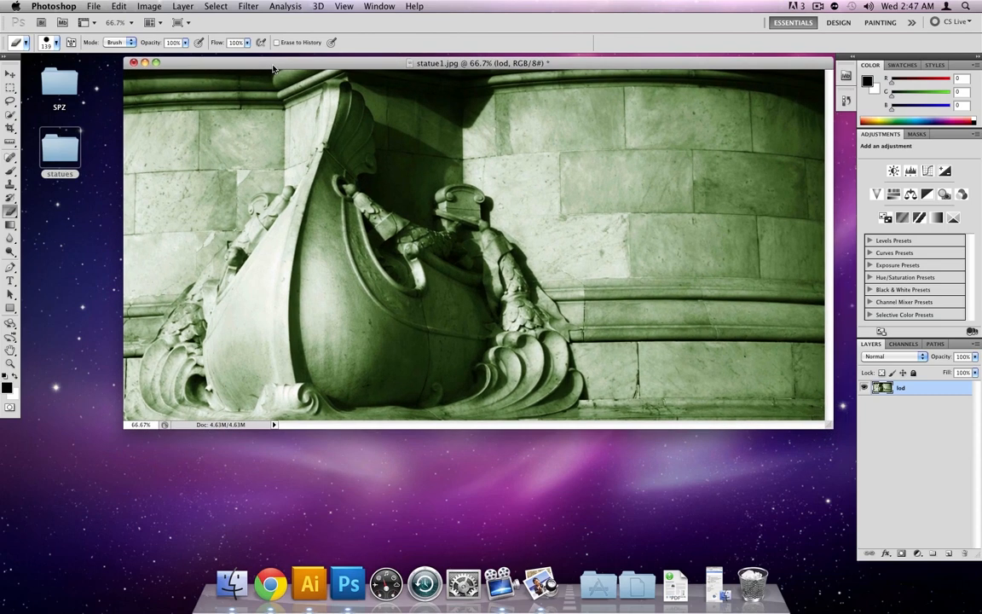
{"action": "double_click", "coordinate": [61, 152]}
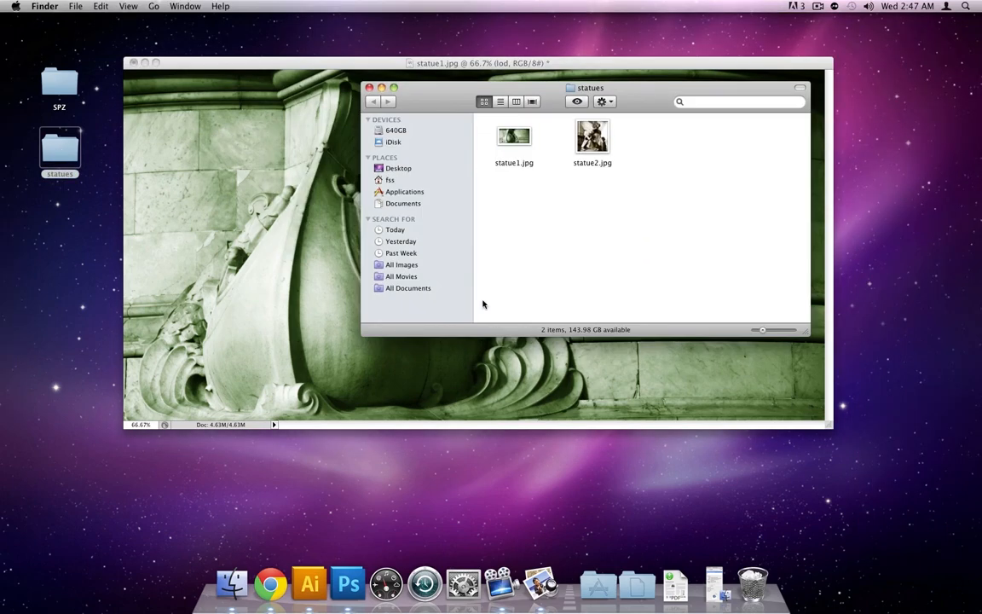
{"action": "left_click_drag", "start_coordinate": [588, 140], "coordinate": [249, 171]}
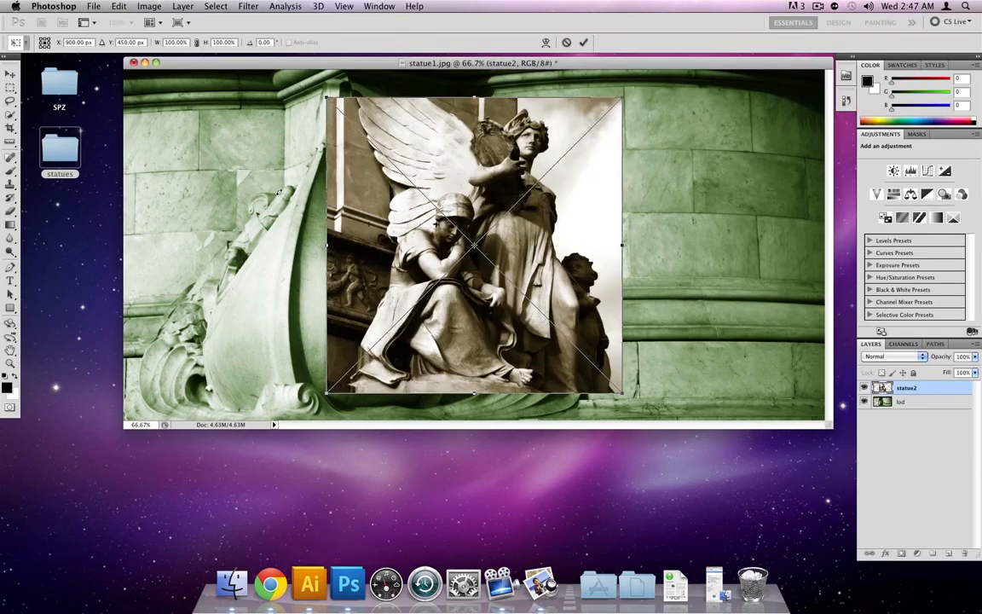
{"action": "left_click_drag", "start_coordinate": [457, 150], "coordinate": [627, 150]}
{"action": "key", "text": "Return"}
{"action": "key", "text": "b"}
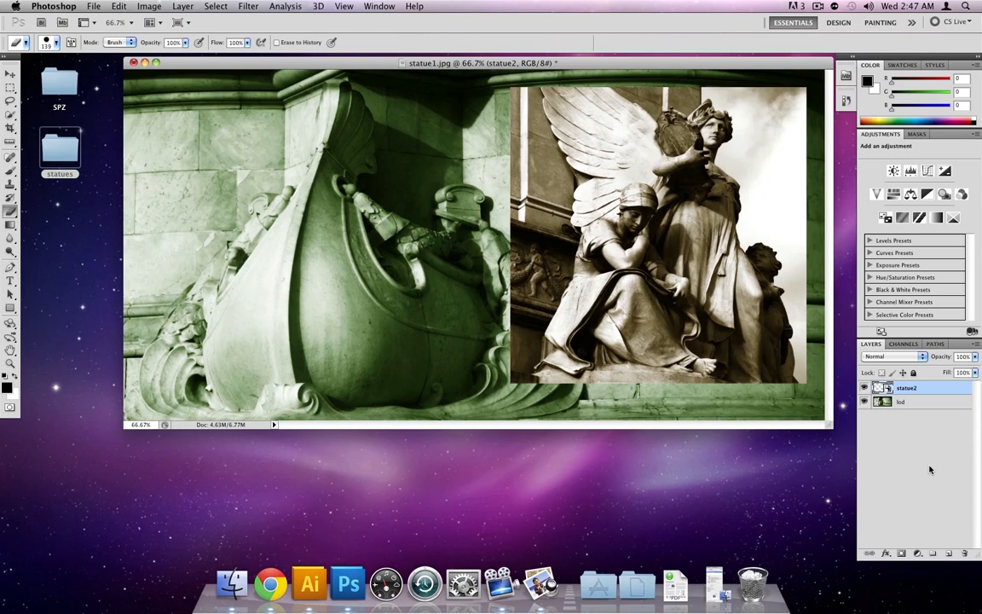
- Hide and show the lod and statue2 layers in turn to compare what each one contributes
{"action": "left_click", "coordinate": [864, 401]}
{"action": "left_click", "coordinate": [864, 401]}
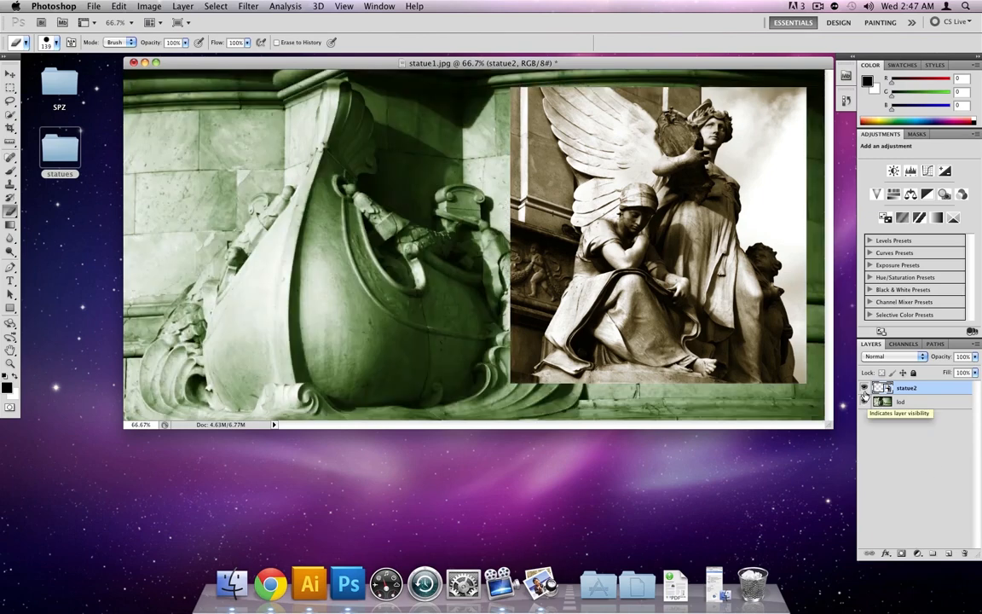
{"action": "left_click", "coordinate": [864, 388]}
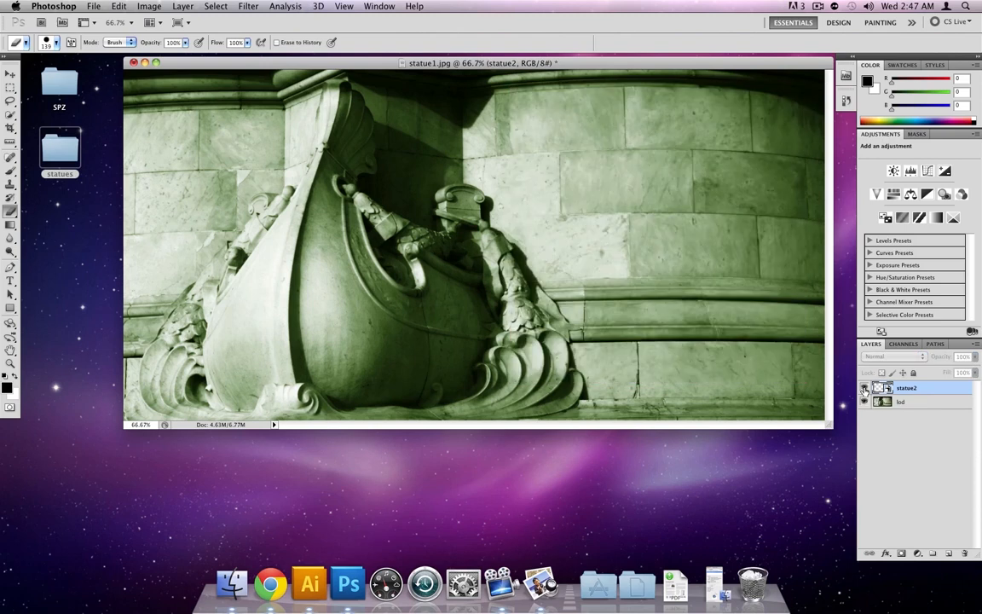
{"action": "left_click", "coordinate": [864, 387]}
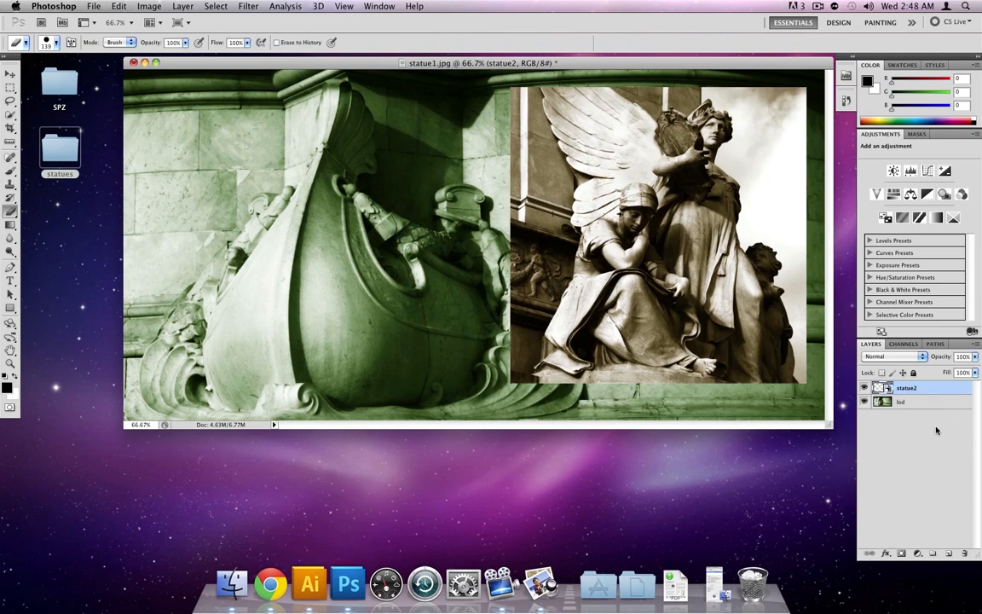
- Add a layer mask to the statue2 layer and ready the Brush tool with black as the foreground colour
{"action": "left_click", "coordinate": [901, 554]}
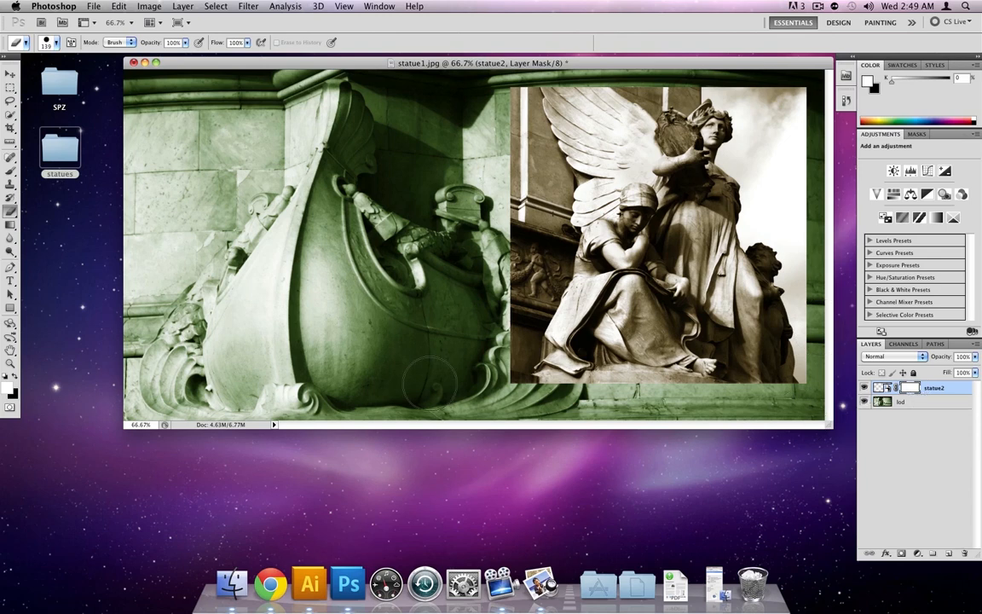
{"action": "left_click", "coordinate": [12, 171]}
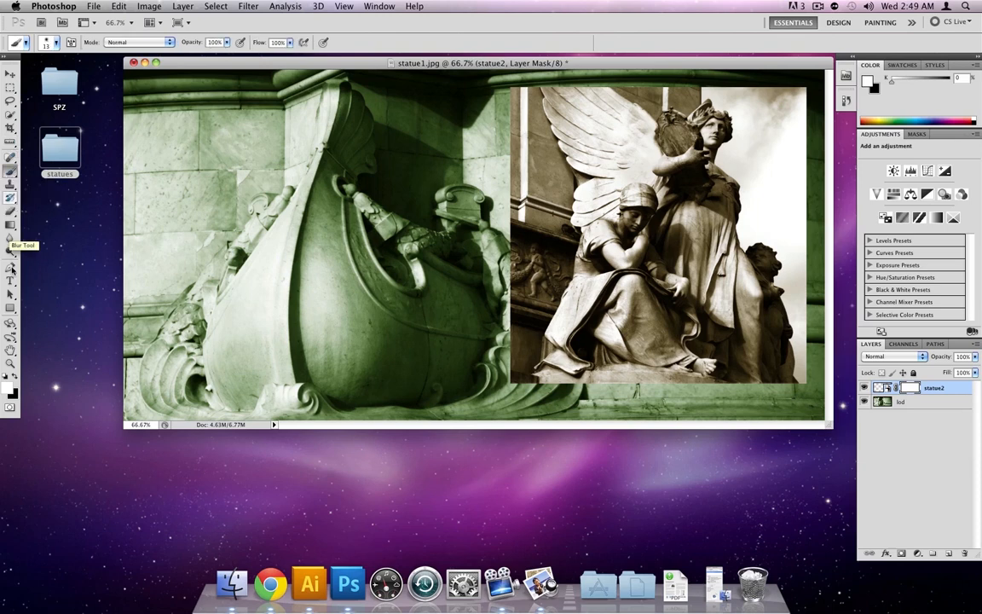
{"action": "left_click", "coordinate": [13, 377]}
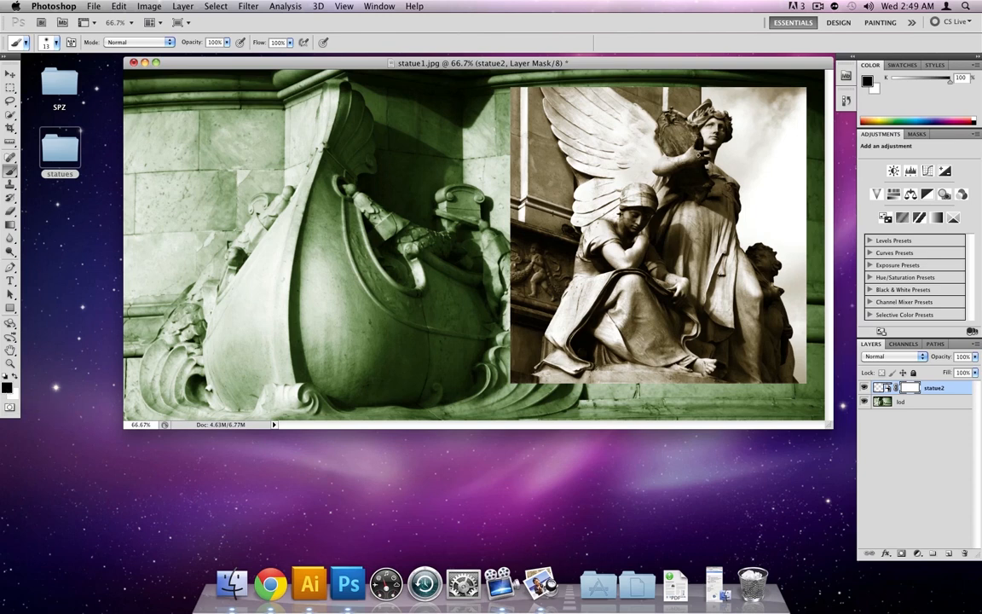
- Hide the upper part of the statues with black strokes on the mask, and restore a small central area with white
{"action": "mouse_move", "coordinate": [758, 124]}
{"action": "left_mouse_down"}
{"action": "mouse_move", "coordinate": [619, 147]}
{"action": "mouse_move", "coordinate": [774, 124]}
{"action": "mouse_move", "coordinate": [663, 162]}
{"action": "mouse_move", "coordinate": [566, 114]}
{"action": "mouse_move", "coordinate": [639, 132]}
{"action": "mouse_move", "coordinate": [613, 139]}
{"action": "left_mouse_up"}
{"action": "mouse_move", "coordinate": [588, 207]}
{"action": "left_mouse_down"}
{"action": "mouse_move", "coordinate": [693, 223]}
{"action": "mouse_move", "coordinate": [635, 137]}
{"action": "mouse_move", "coordinate": [620, 168]}
{"action": "mouse_move", "coordinate": [634, 143]}
{"action": "mouse_move", "coordinate": [675, 175]}
{"action": "mouse_move", "coordinate": [662, 191]}
{"action": "mouse_move", "coordinate": [647, 183]}
{"action": "mouse_move", "coordinate": [633, 195]}
{"action": "mouse_move", "coordinate": [686, 176]}
{"action": "mouse_move", "coordinate": [665, 189]}
{"action": "mouse_move", "coordinate": [672, 199]}
{"action": "mouse_move", "coordinate": [666, 189]}
{"action": "mouse_move", "coordinate": [678, 191]}
{"action": "mouse_move", "coordinate": [684, 167]}
{"action": "mouse_move", "coordinate": [675, 208]}
{"action": "mouse_move", "coordinate": [690, 204]}
{"action": "mouse_move", "coordinate": [651, 167]}
{"action": "mouse_move", "coordinate": [689, 184]}
{"action": "mouse_move", "coordinate": [658, 211]}
{"action": "mouse_move", "coordinate": [666, 239]}
{"action": "left_mouse_up"}
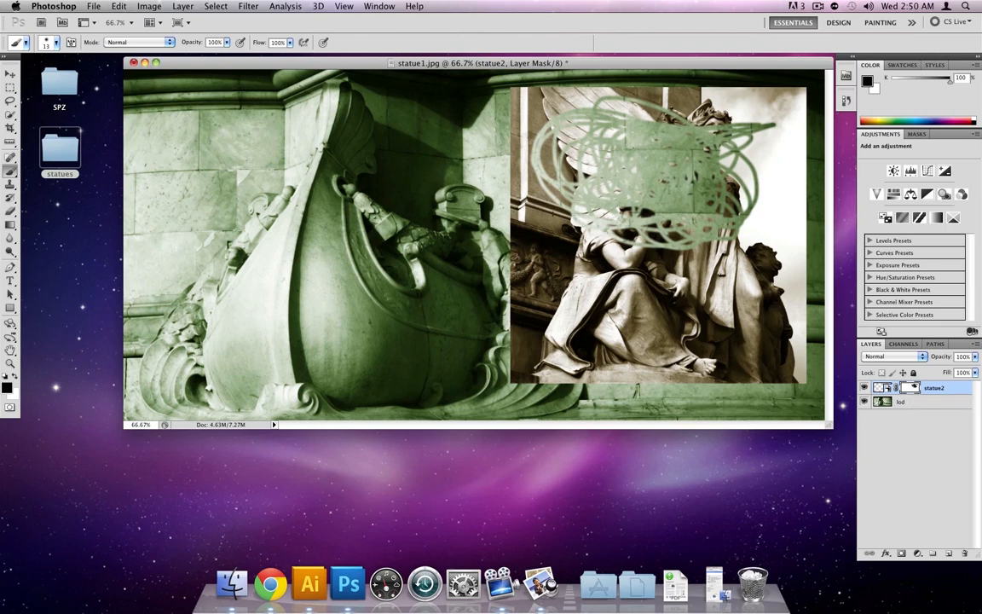
{"action": "left_click", "coordinate": [15, 376]}
{"action": "mouse_move", "coordinate": [679, 156]}
{"action": "left_mouse_down"}
{"action": "mouse_move", "coordinate": [621, 167]}
{"action": "mouse_move", "coordinate": [650, 176]}
{"action": "mouse_move", "coordinate": [607, 176]}
{"action": "left_mouse_up"}
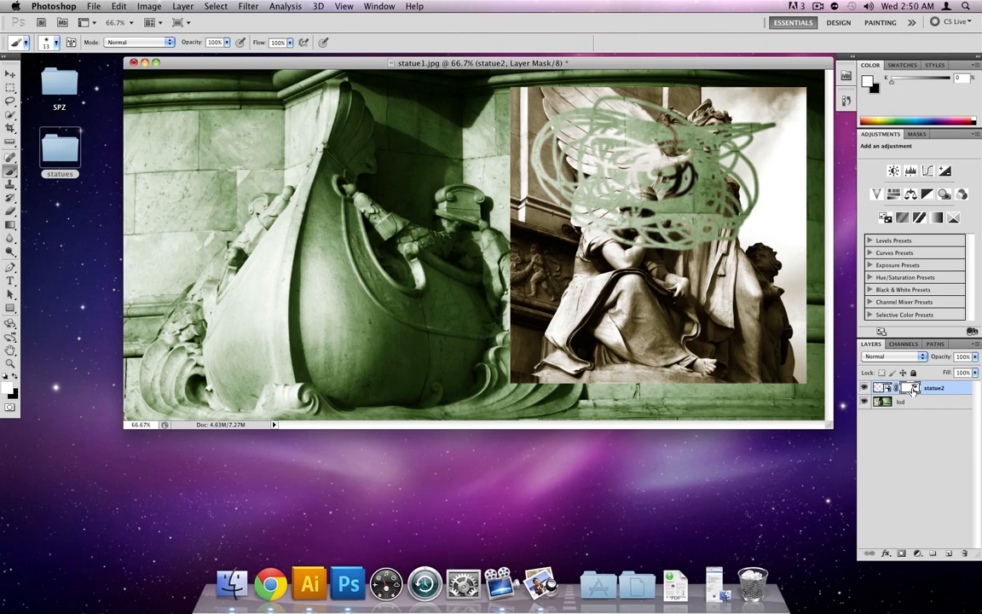
- Disable and re-enable the statue2 layer mask twice to compare, and delete the mask without applying it
{"action": "left_click", "coordinate": [914, 388], "text": "shift"}
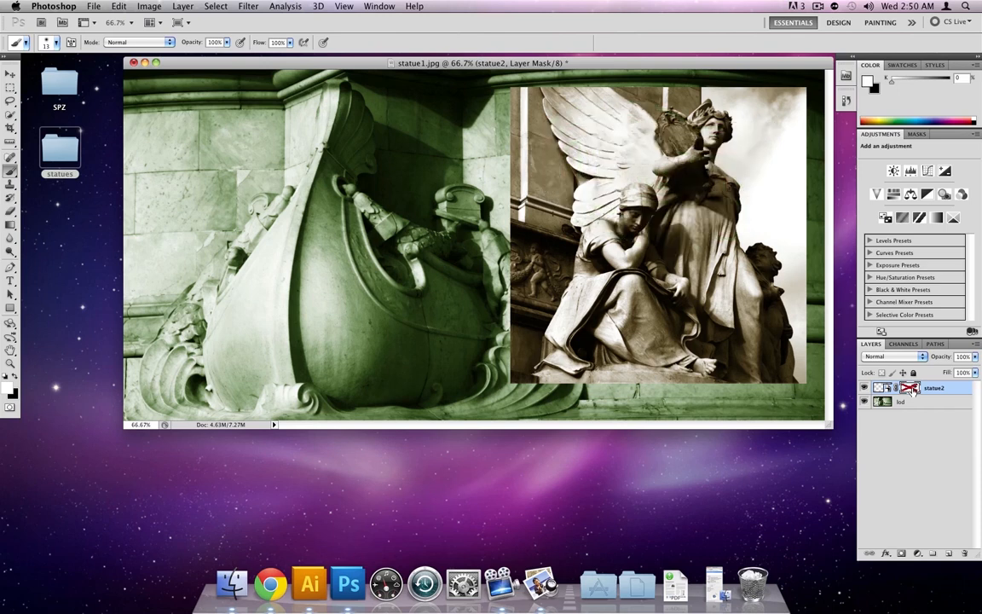
{"action": "left_click", "coordinate": [912, 388], "text": "shift"}
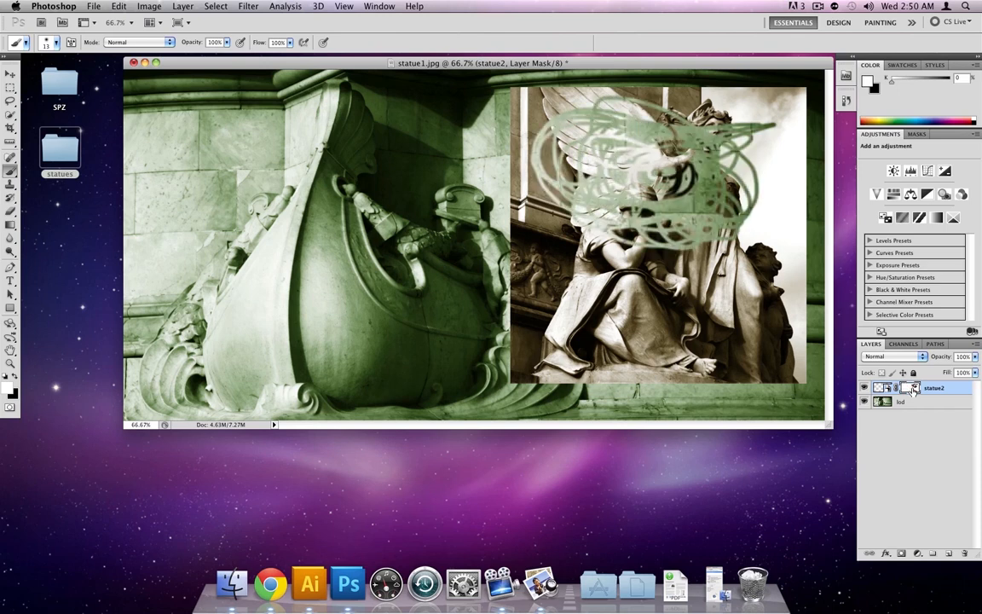
{"action": "left_click", "coordinate": [912, 388], "text": "shift"}
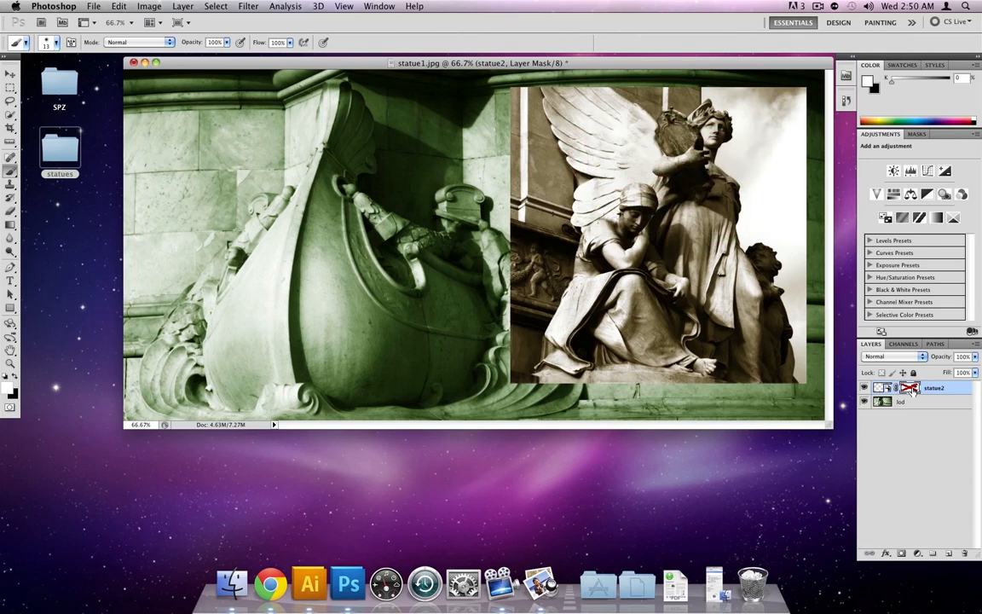
{"action": "left_click", "coordinate": [913, 389], "text": "shift"}
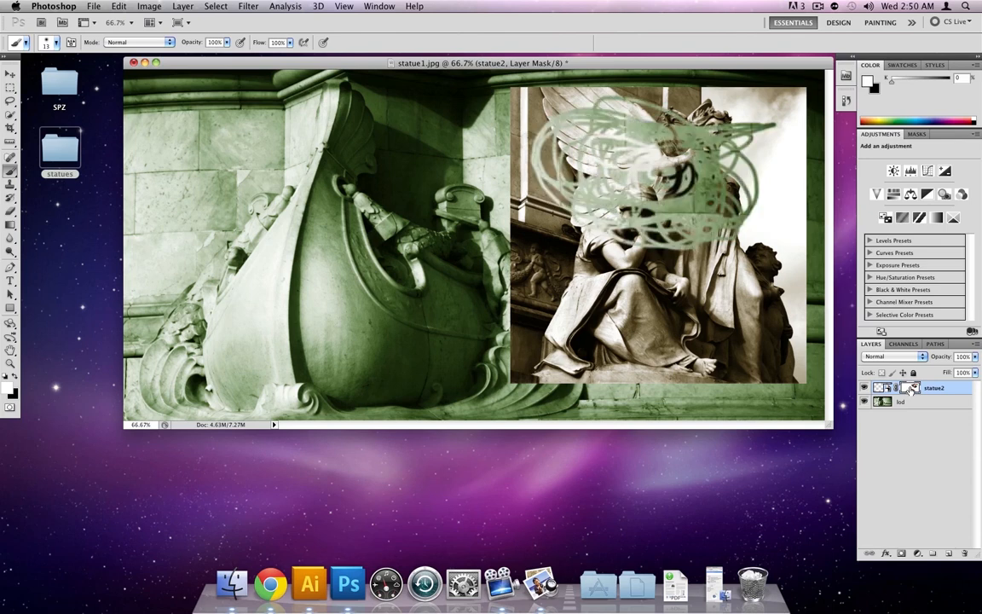
{"action": "mouse_move", "coordinate": [912, 389]}
{"action": "left_mouse_down"}
{"action": "mouse_move", "coordinate": [930, 404]}
{"action": "mouse_move", "coordinate": [937, 477]}
{"action": "mouse_move", "coordinate": [966, 556]}
{"action": "left_mouse_up"}
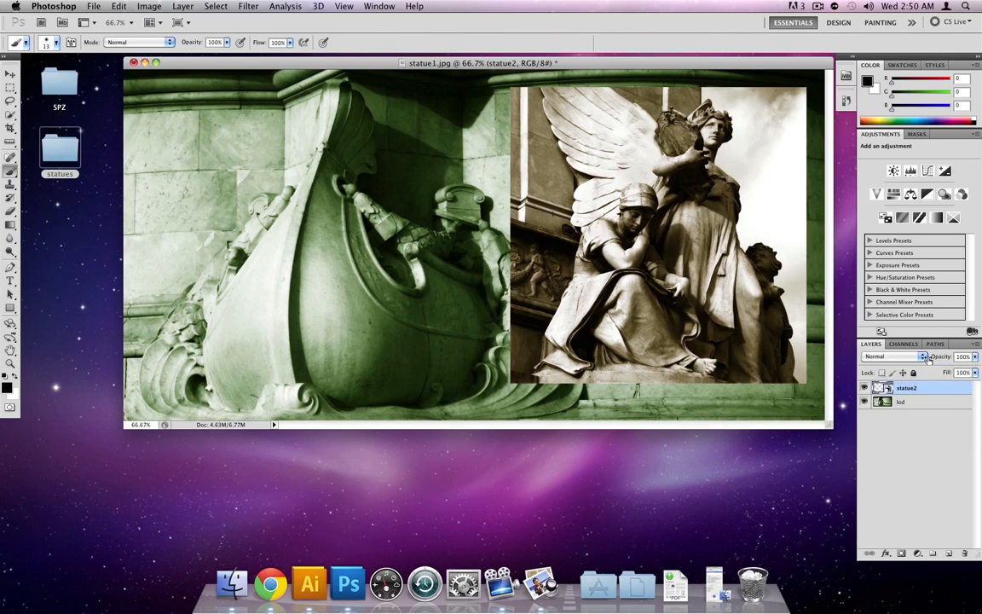
- Lower the opacity of the statue2 layer to 47%
{"action": "left_click", "coordinate": [974, 356]}
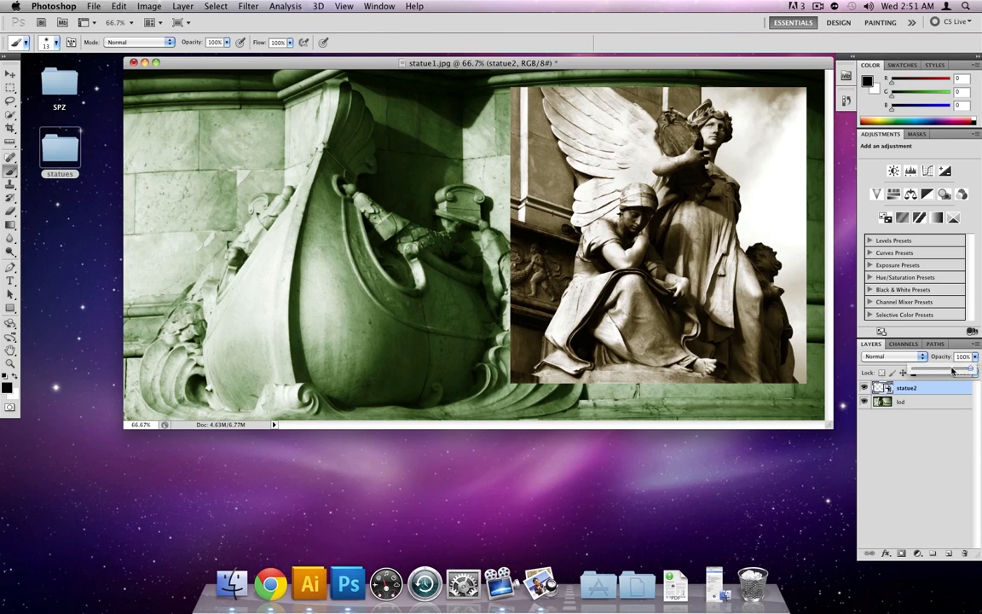
{"action": "left_click_drag", "start_coordinate": [952, 370], "coordinate": [937, 373]}
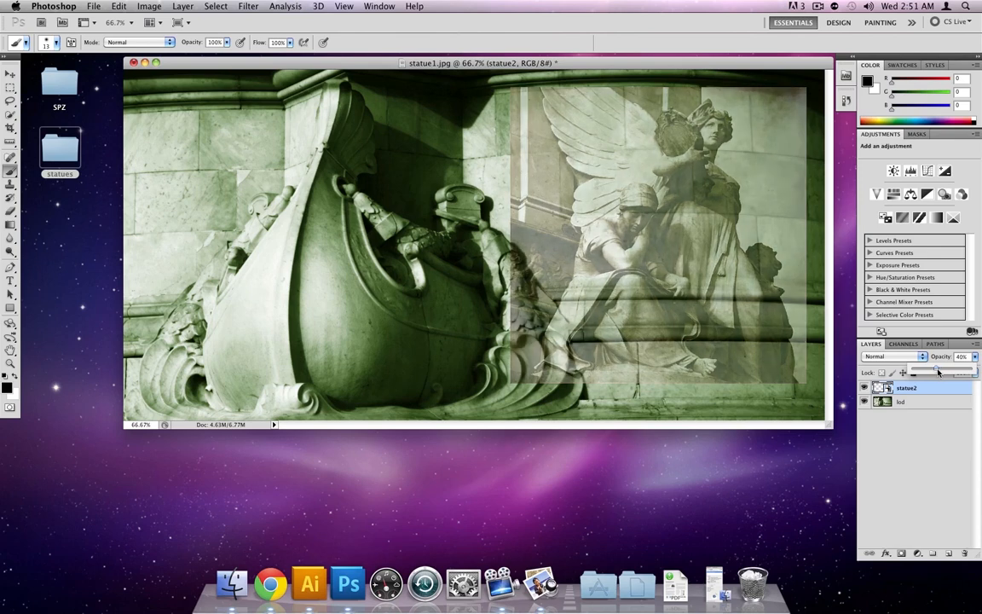
{"action": "left_click_drag", "start_coordinate": [937, 373], "coordinate": [940, 371]}
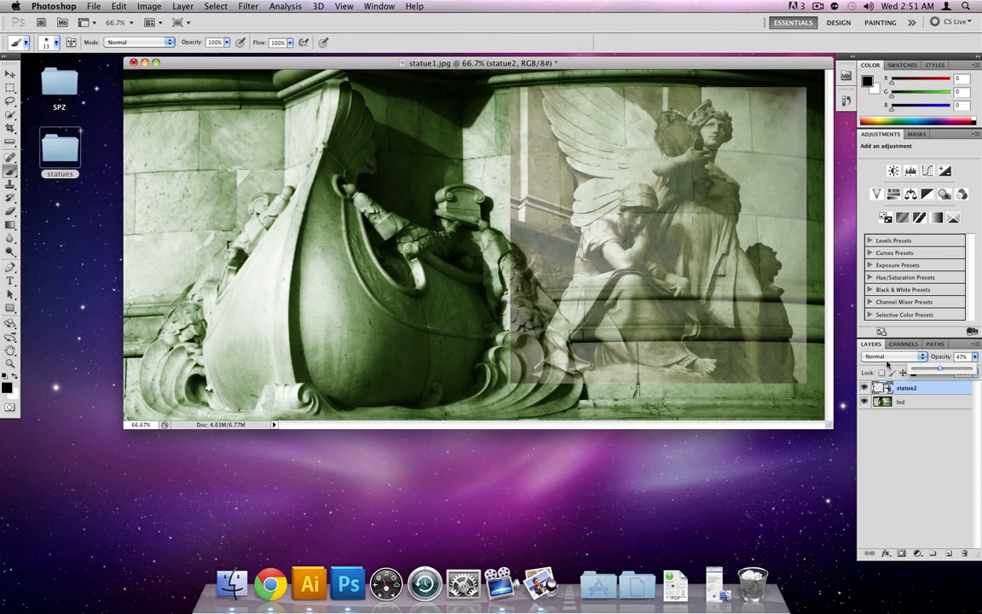
- Try the Multiply and Lighten blend modes on the statue2 layer, and settle on Overlay
{"action": "left_click", "coordinate": [922, 356]}
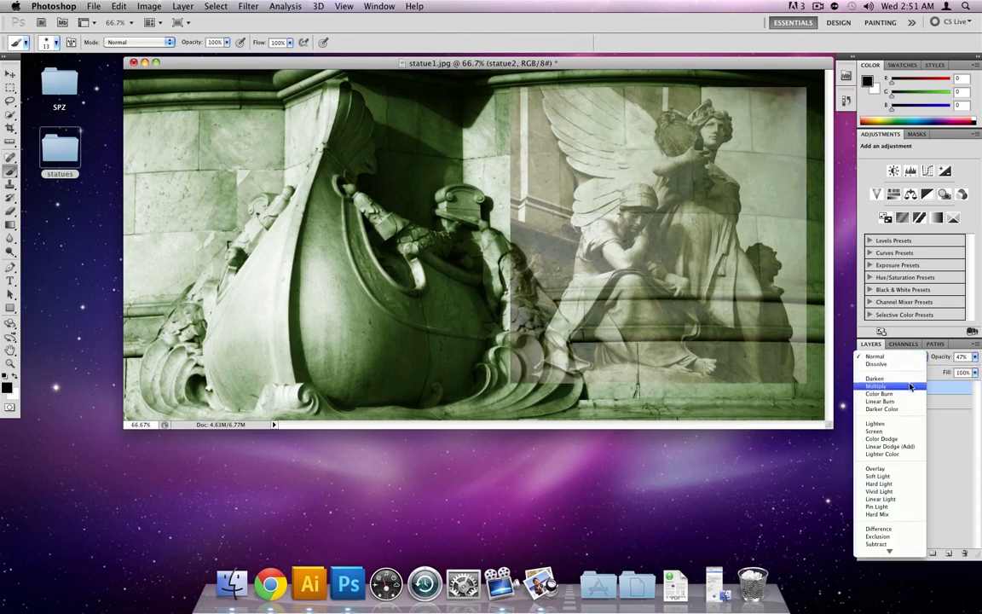
{"action": "left_click", "coordinate": [909, 387]}
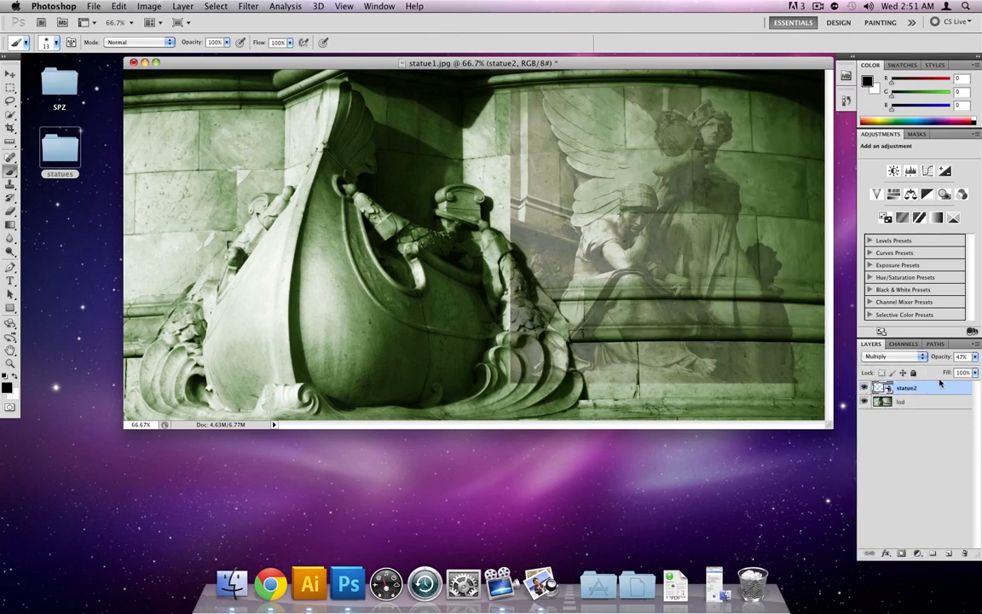
{"action": "left_click", "coordinate": [922, 358]}
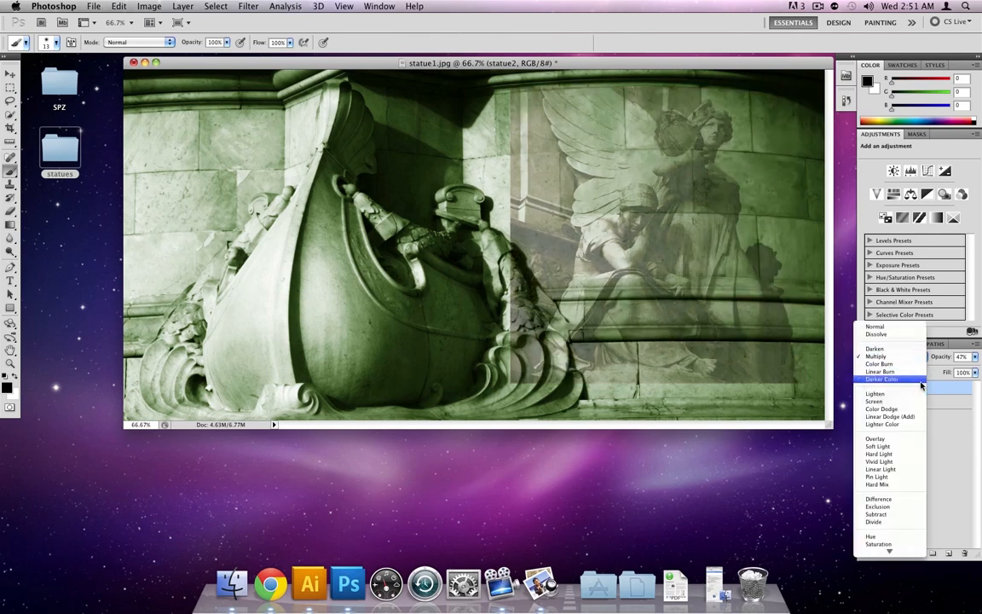
{"action": "left_click", "coordinate": [914, 396]}
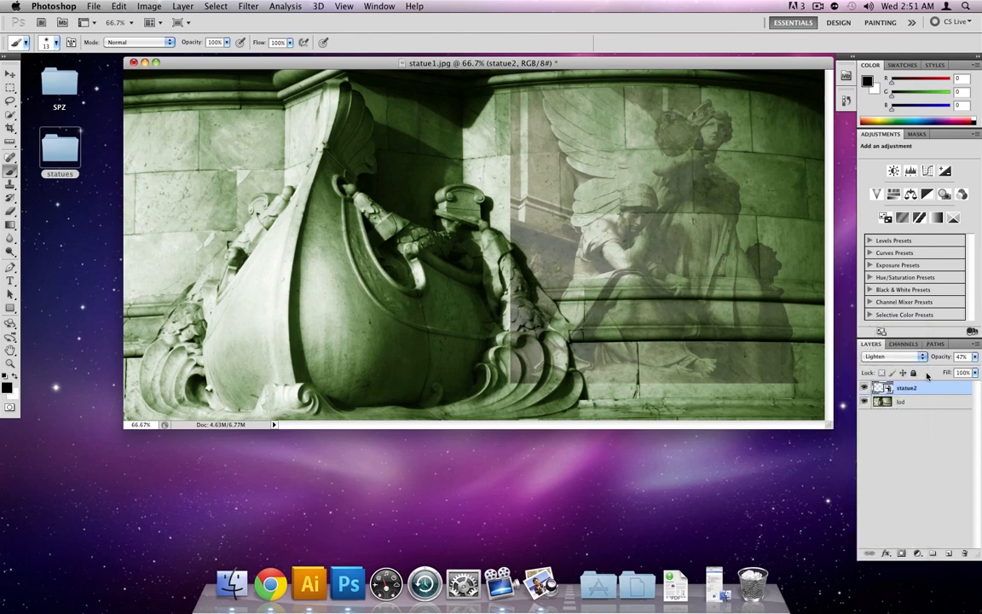
{"action": "left_click", "coordinate": [924, 360]}
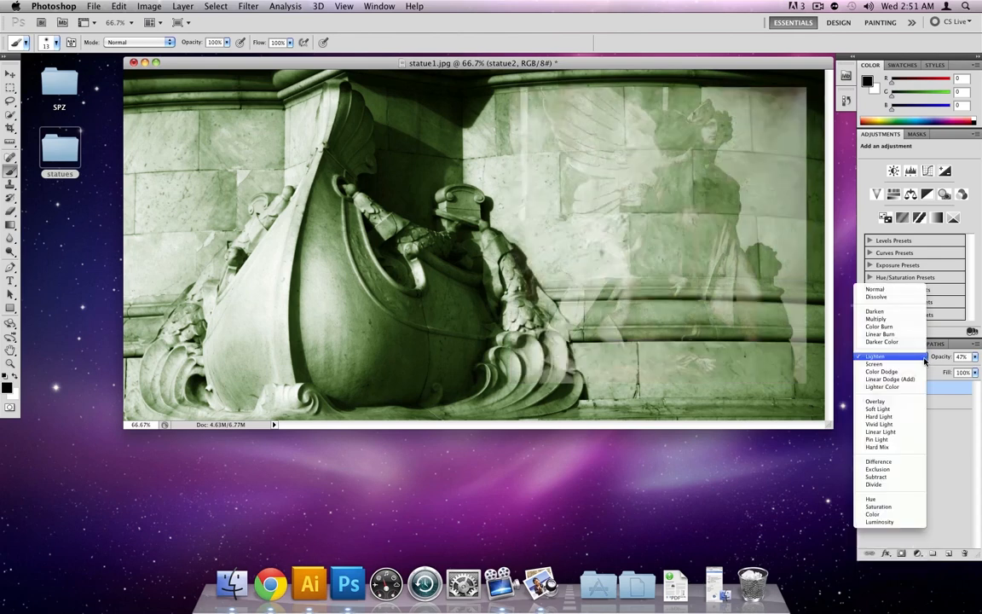
{"action": "left_click", "coordinate": [907, 400]}
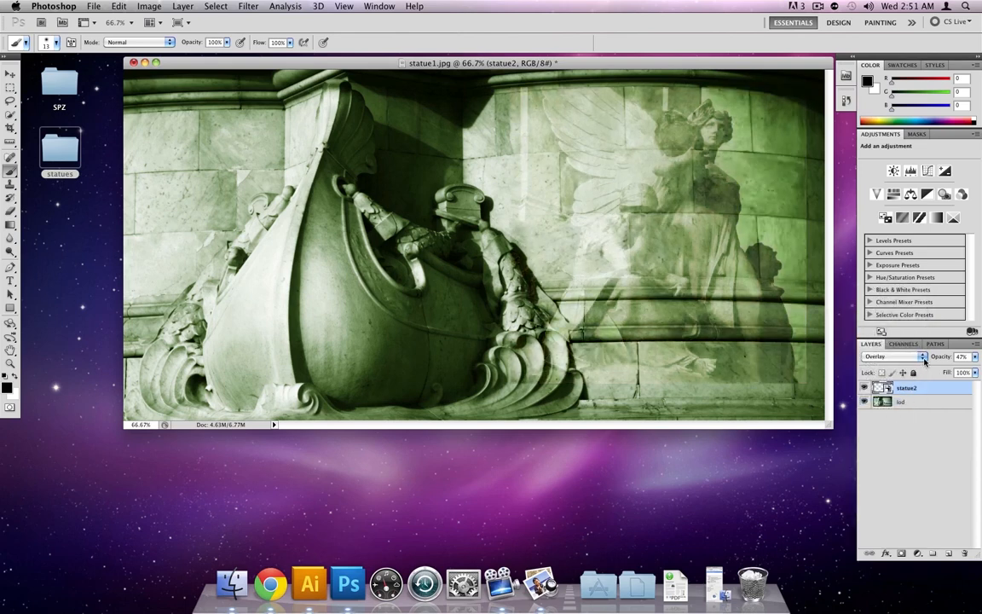
- Try the Hard Light and Difference blend modes on the statue2 layer, and return it to Overlay
{"action": "left_click", "coordinate": [924, 360]}
{"action": "left_click", "coordinate": [917, 374]}
{"action": "left_click", "coordinate": [904, 356]}
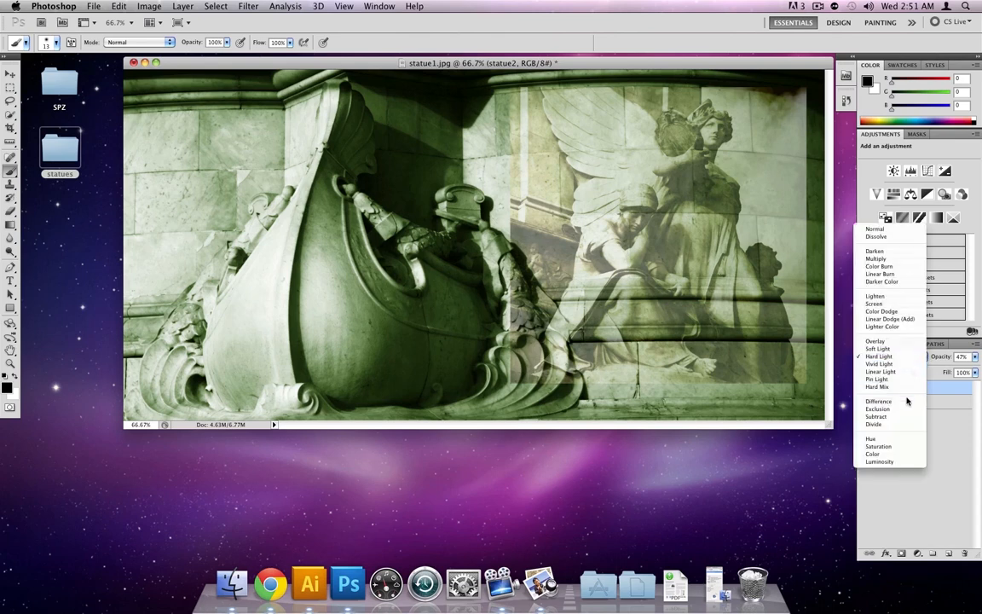
{"action": "left_click", "coordinate": [906, 401]}
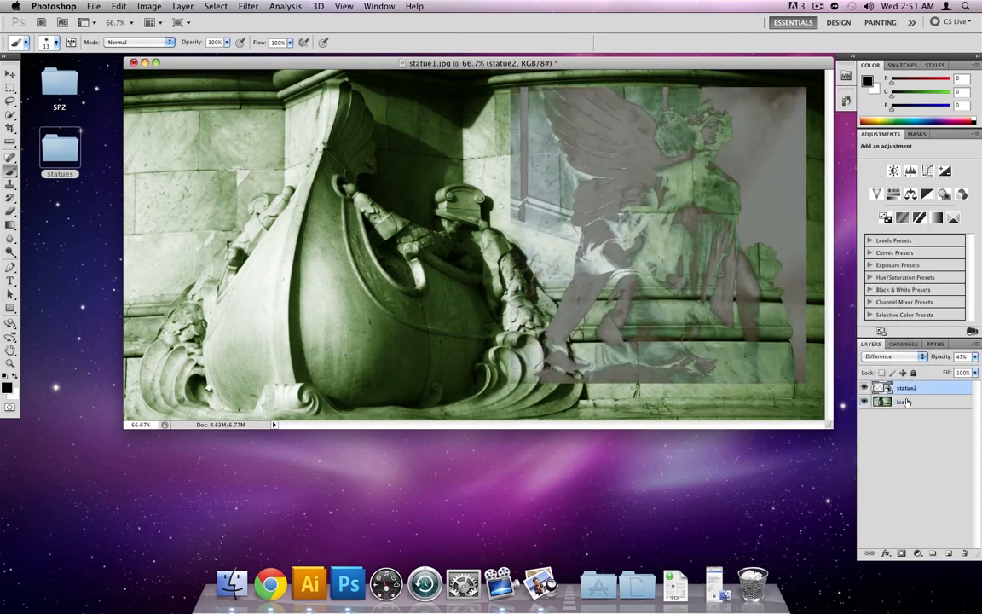
{"action": "left_click", "coordinate": [925, 358]}
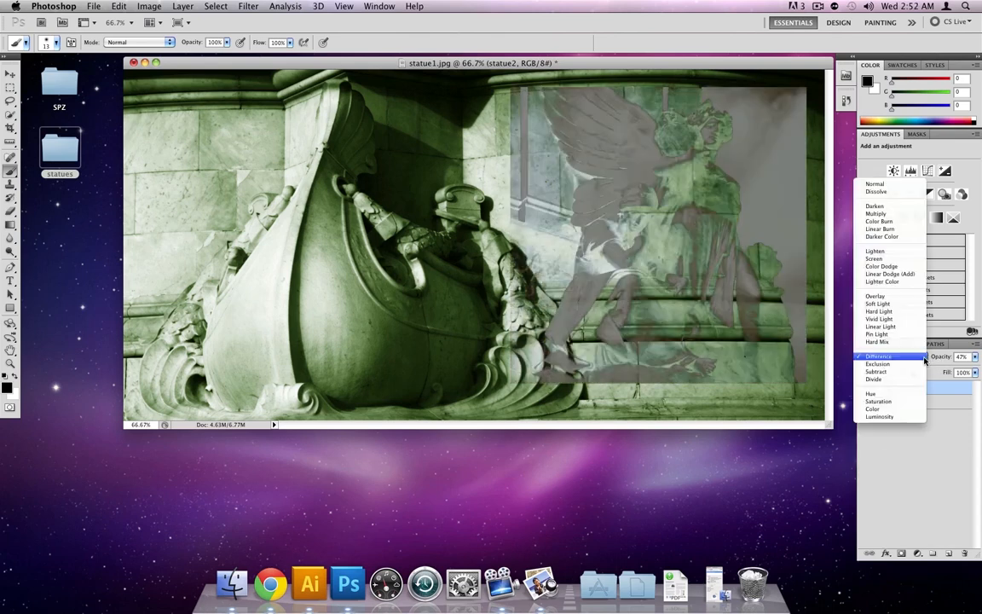
{"action": "left_click", "coordinate": [909, 302]}
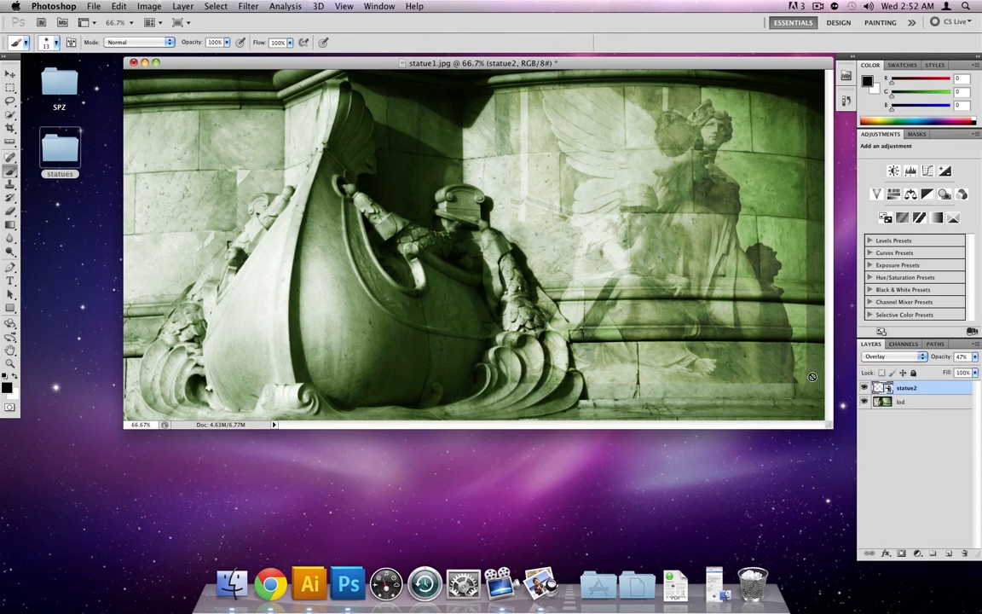
- Add a layer mask to statue2 and draw a white-to-black radial gradient on it, outward from the statues, to fade the layer's edges
{"action": "left_click", "coordinate": [901, 553]}
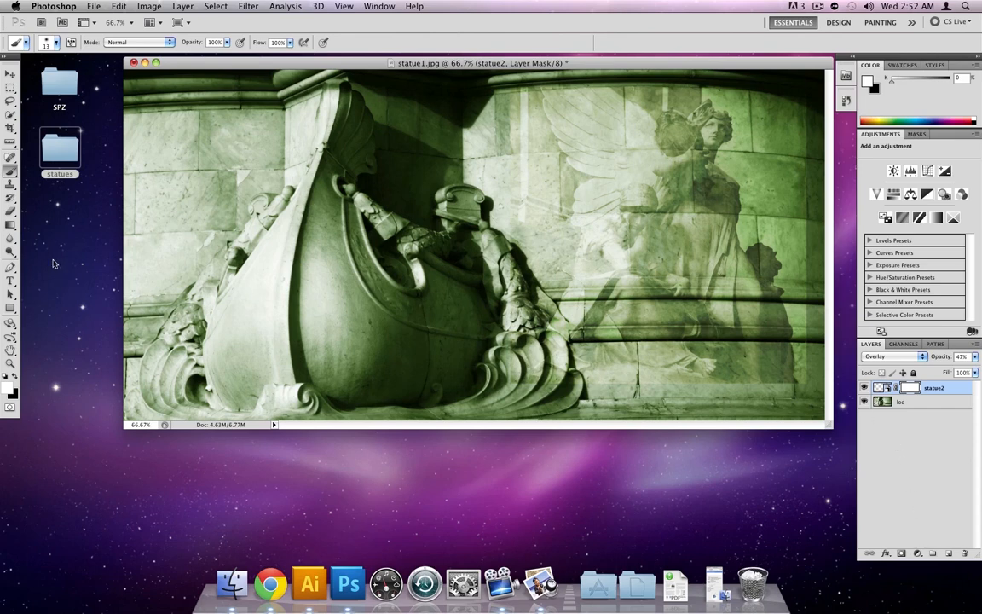
{"action": "left_click", "coordinate": [10, 226]}
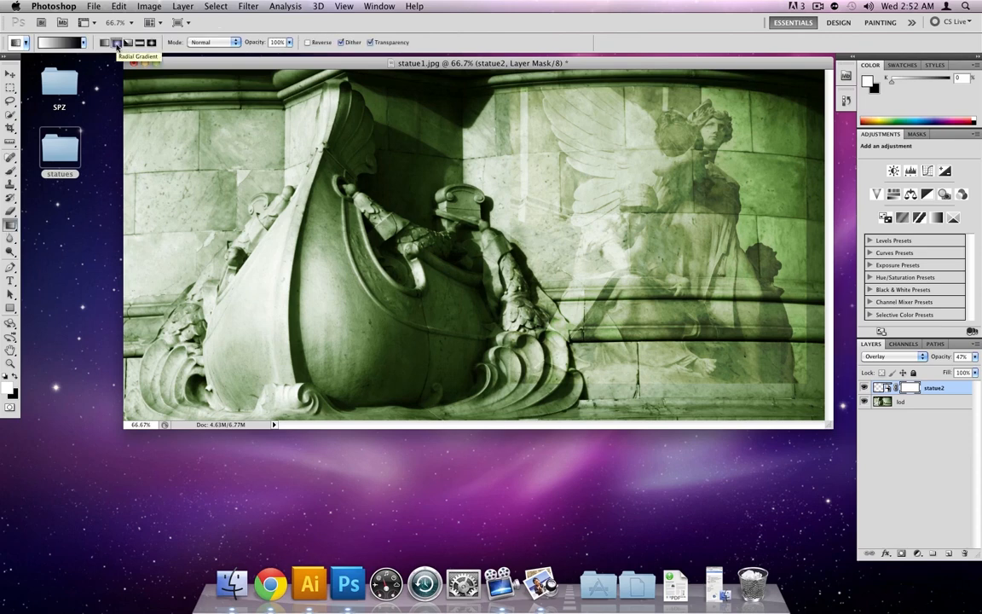
{"action": "left_click", "coordinate": [115, 42]}
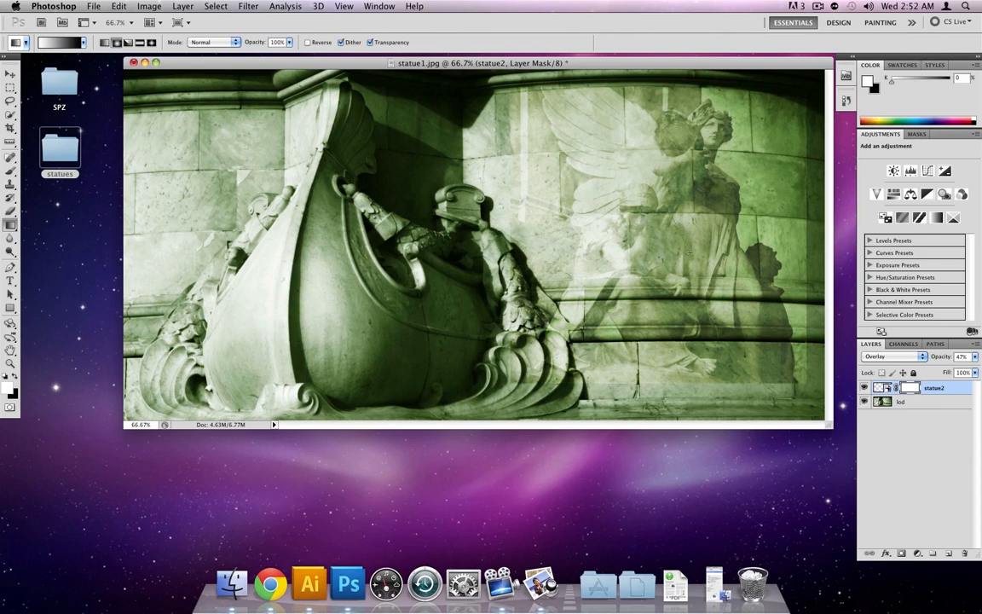
{"action": "left_click_drag", "start_coordinate": [707, 300], "coordinate": [750, 371]}
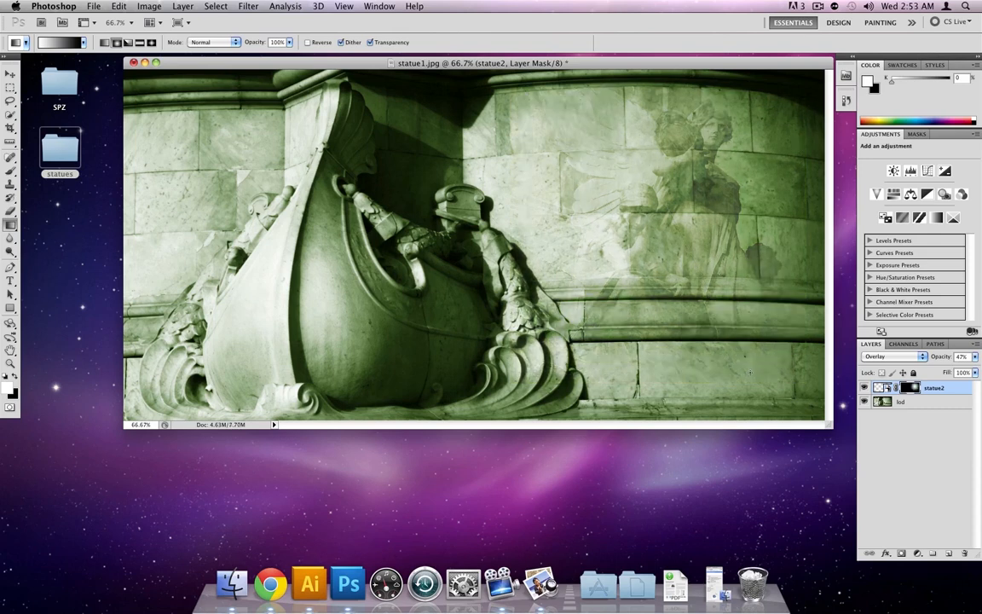